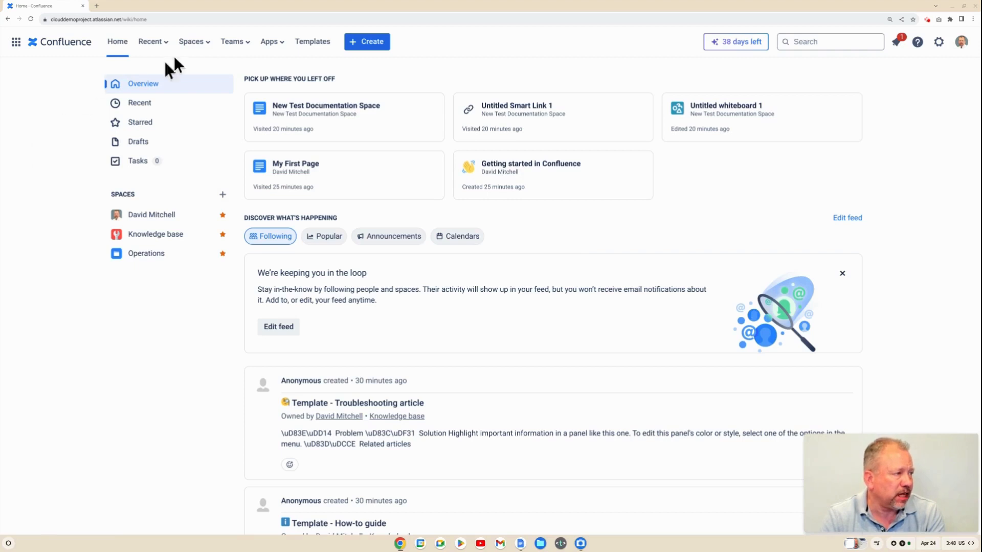
Start creating a new space based on the Documentation template and proceed to its details
click(207, 46)
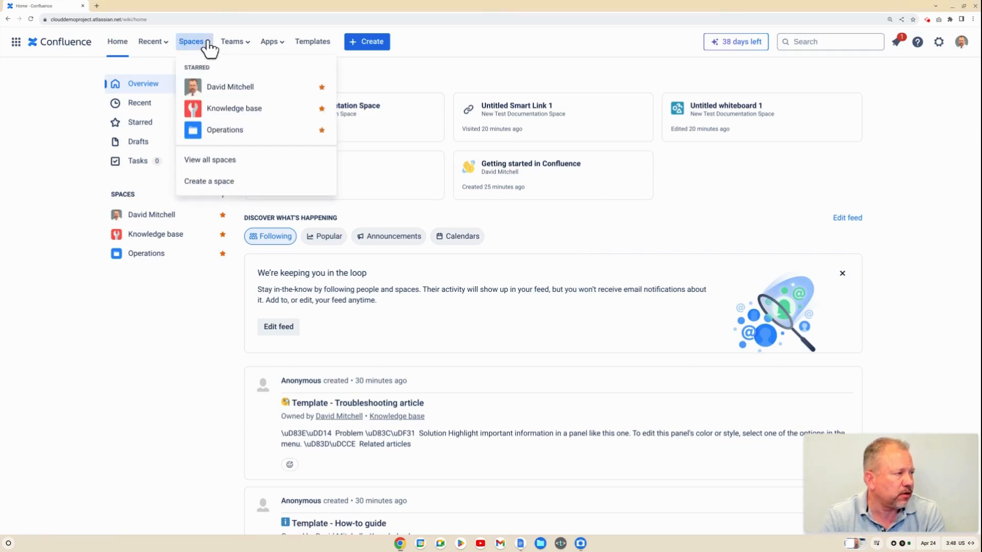
click(208, 184)
scroll(145, 228, down, 1)
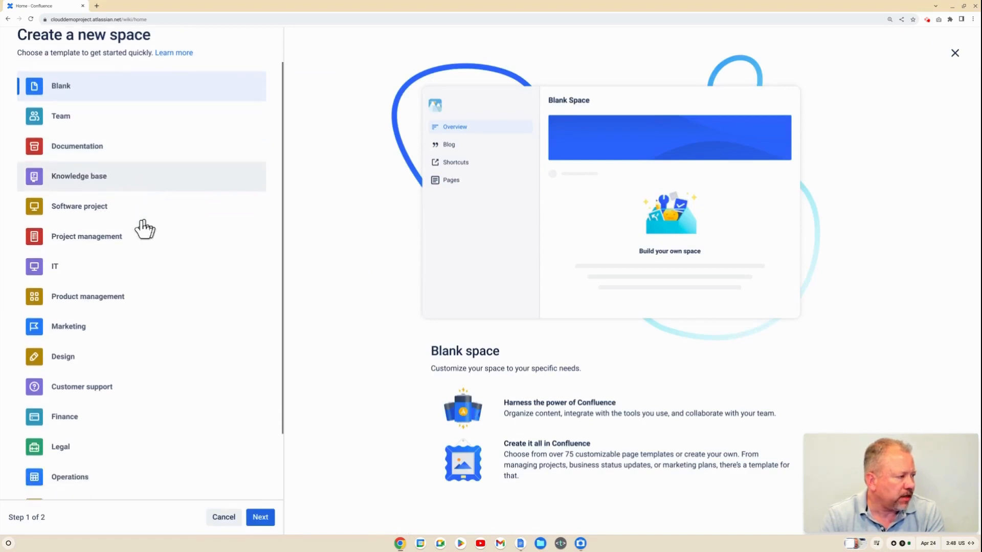
scroll(143, 229, down, 2)
scroll(139, 231, up, 1)
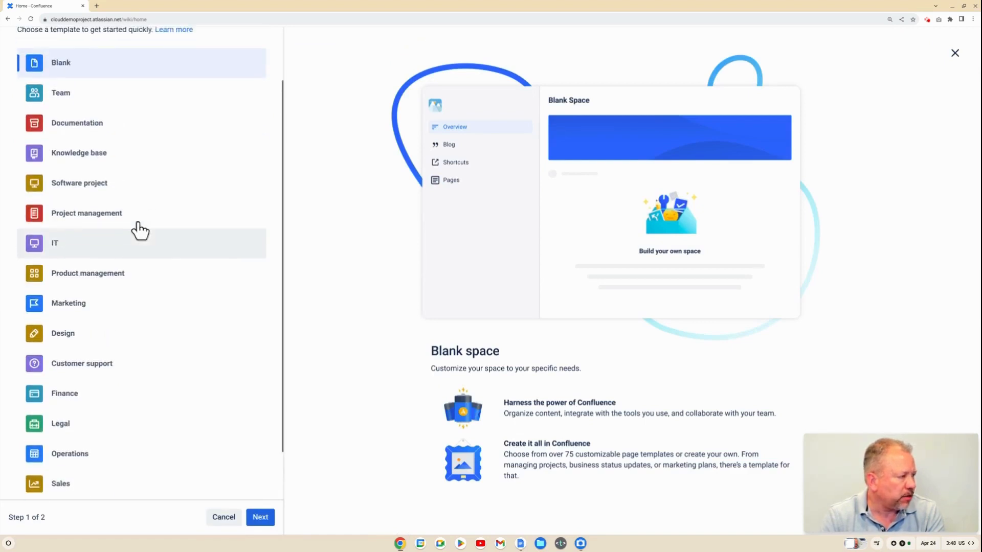
scroll(139, 230, up, 1)
click(97, 191)
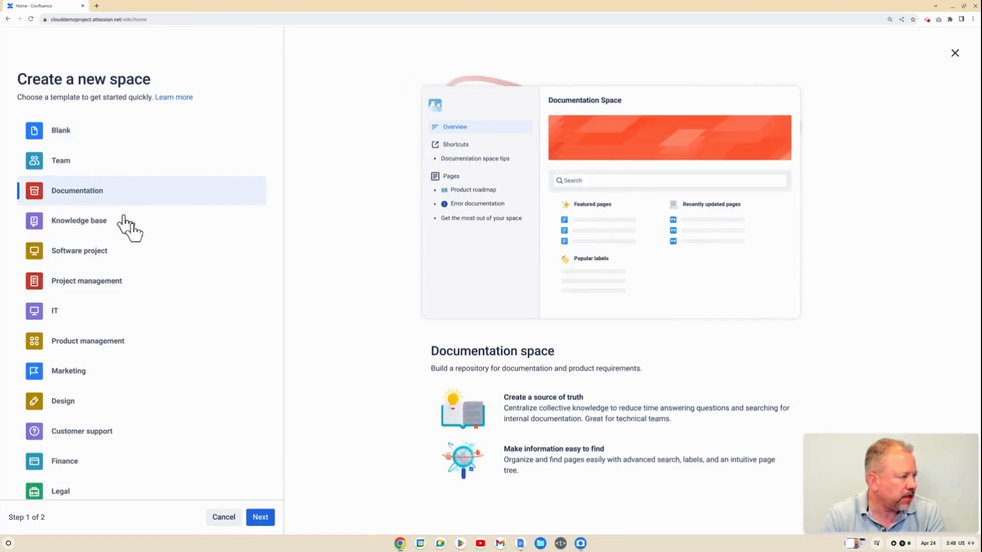
click(259, 519)
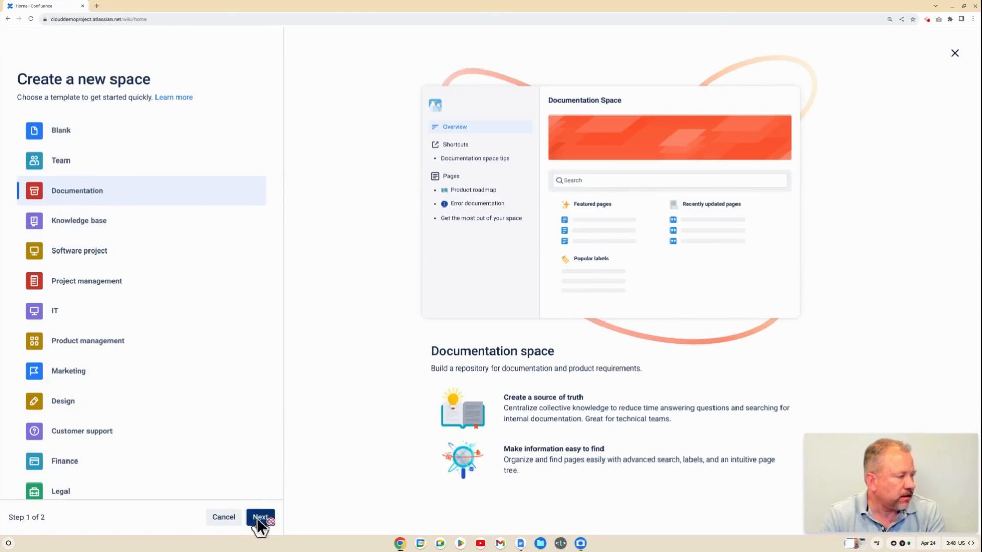
Name the new space "Demo Space for Cloud Editor" and keep the default permissions
click(101, 202)
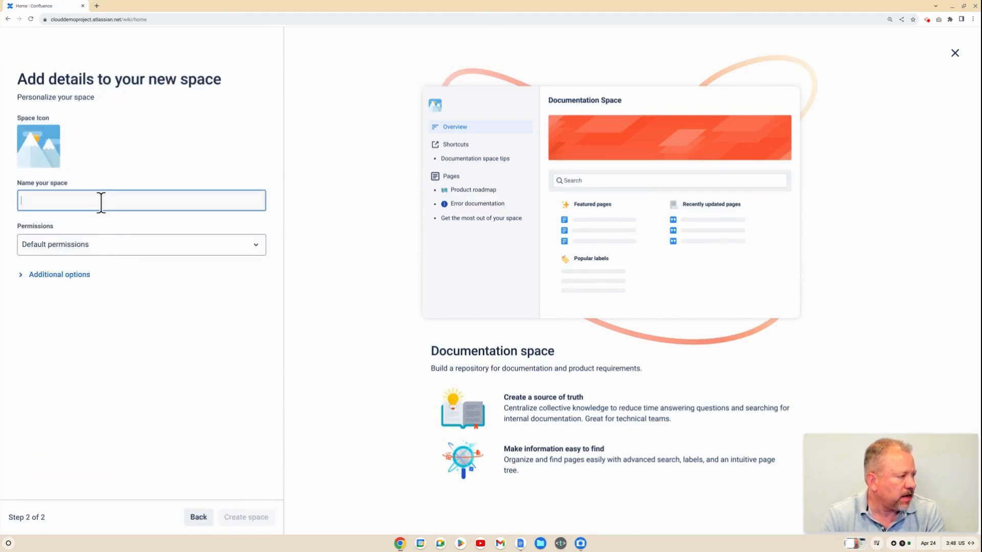
text(Demo)
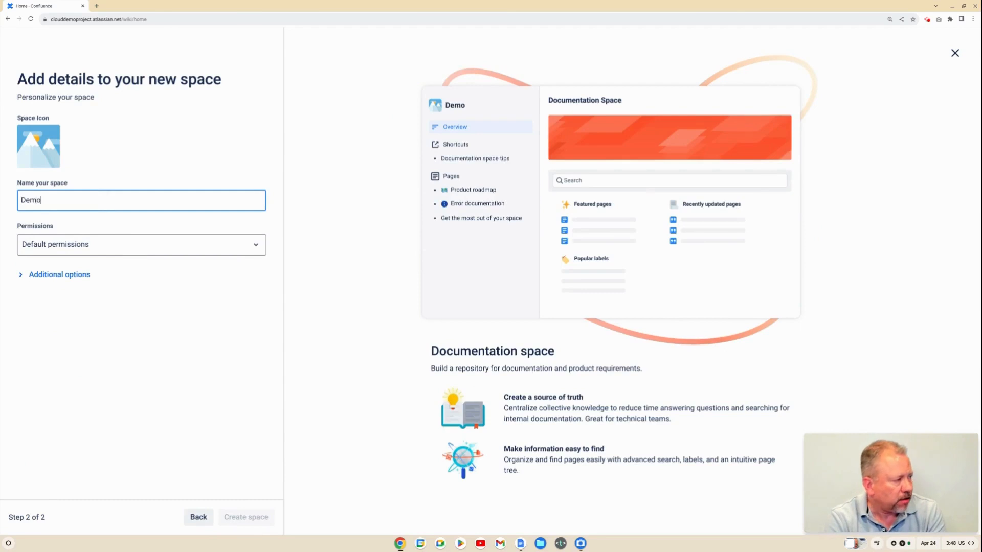
text( Space for )
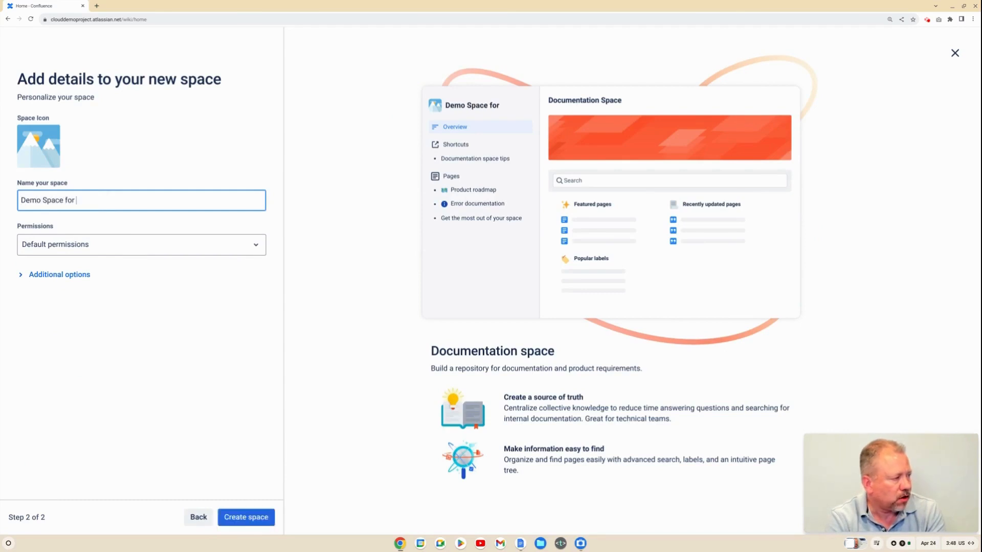
text(Cloud )
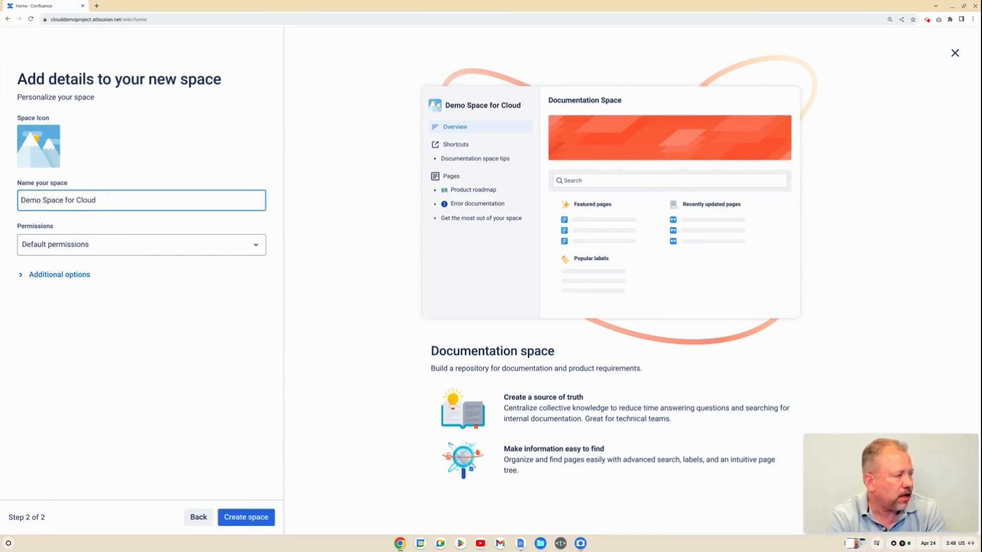
text(Editor)
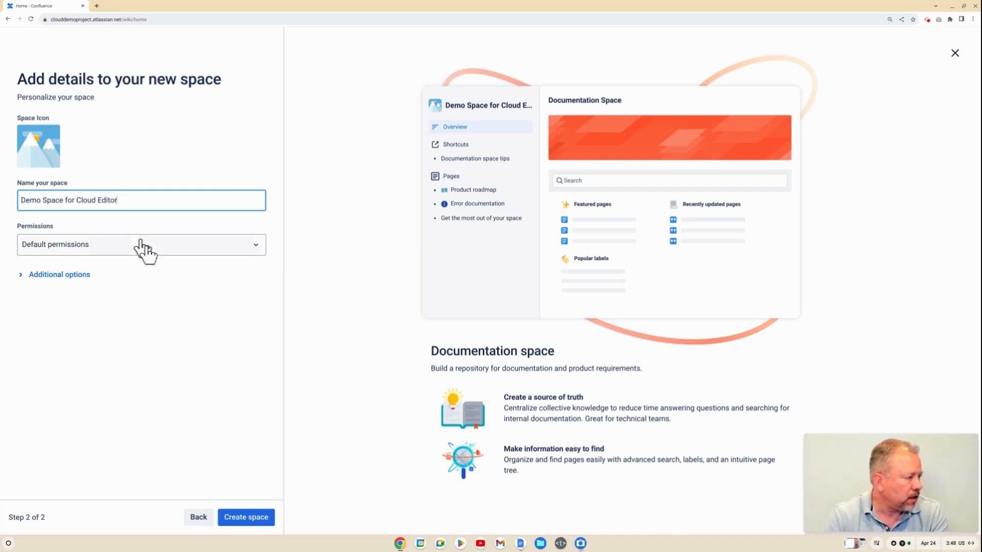
click(174, 253)
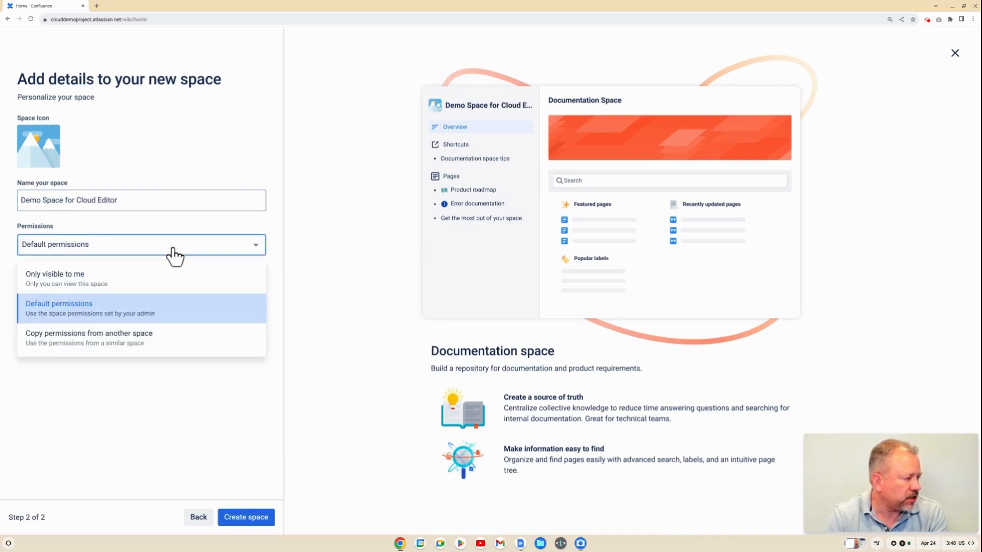
click(174, 253)
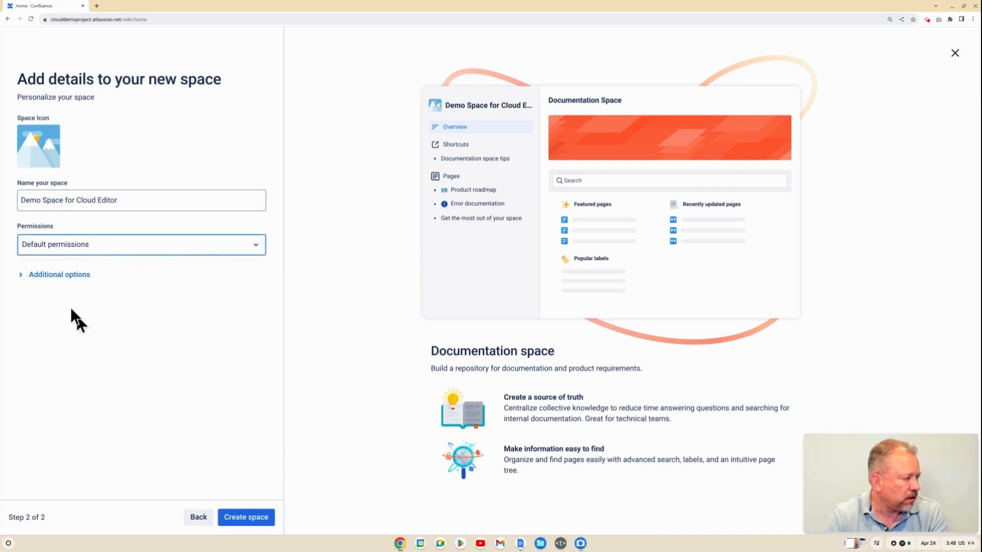
Set the space key to DSCE in the additional options and create the space
click(55, 276)
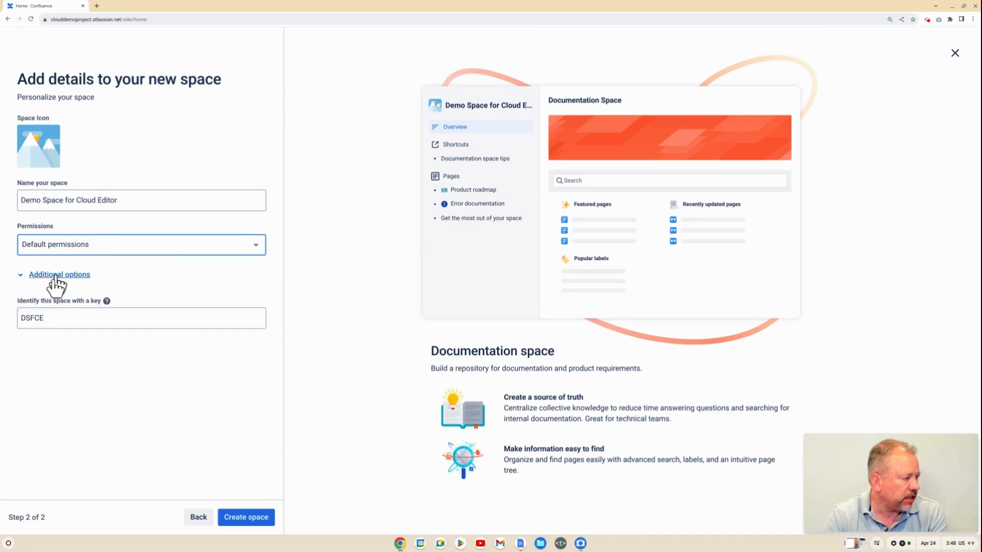
click(53, 318)
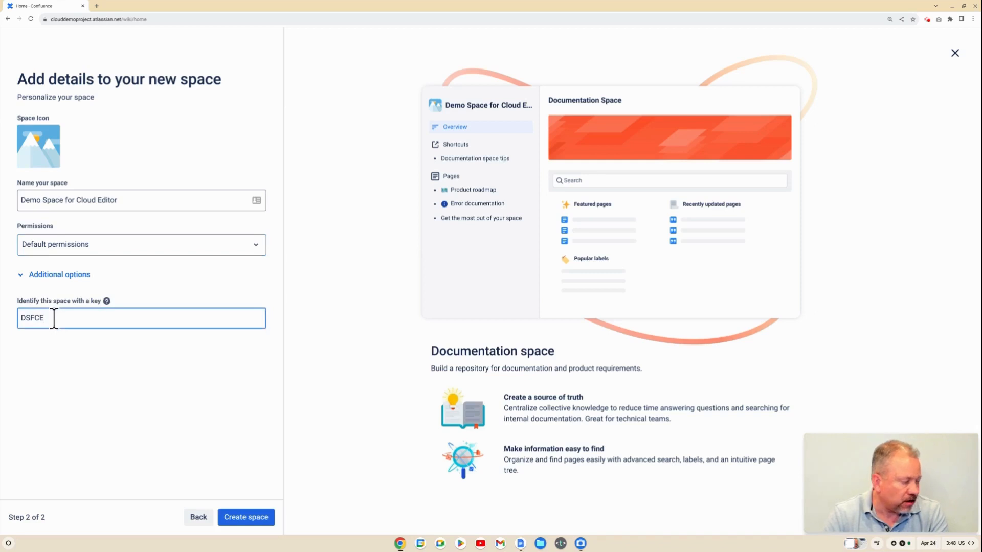
key(BackSpace)
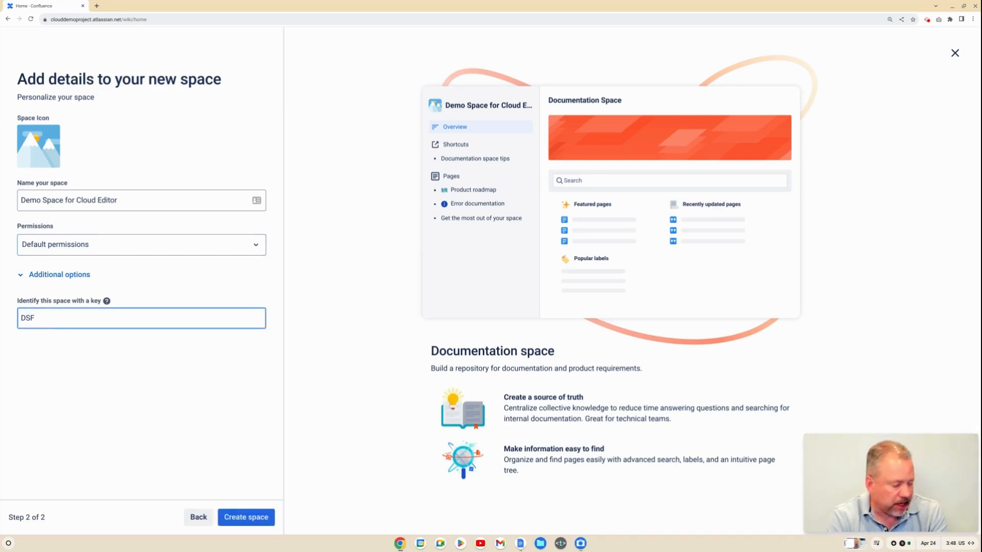
key(BackSpace)
text(CE)
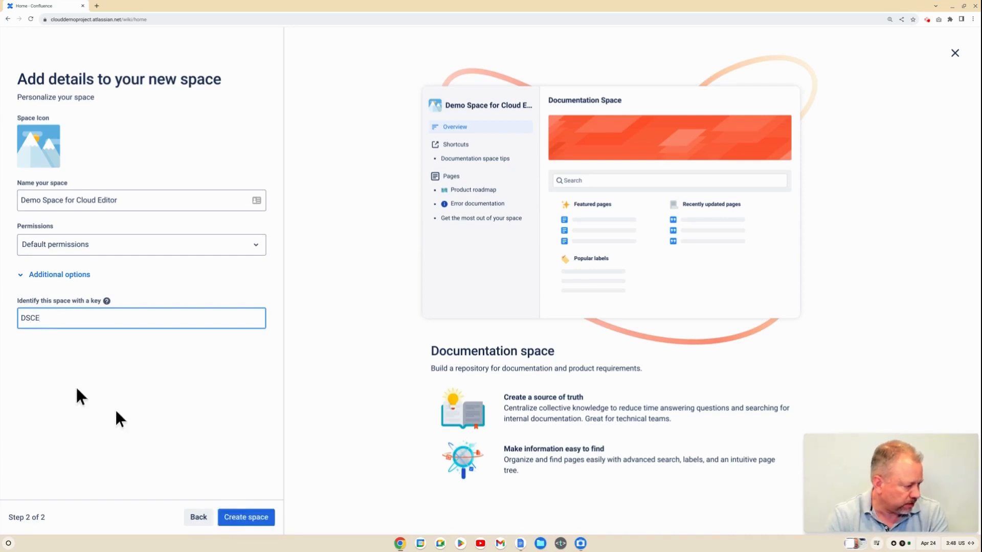
click(249, 518)
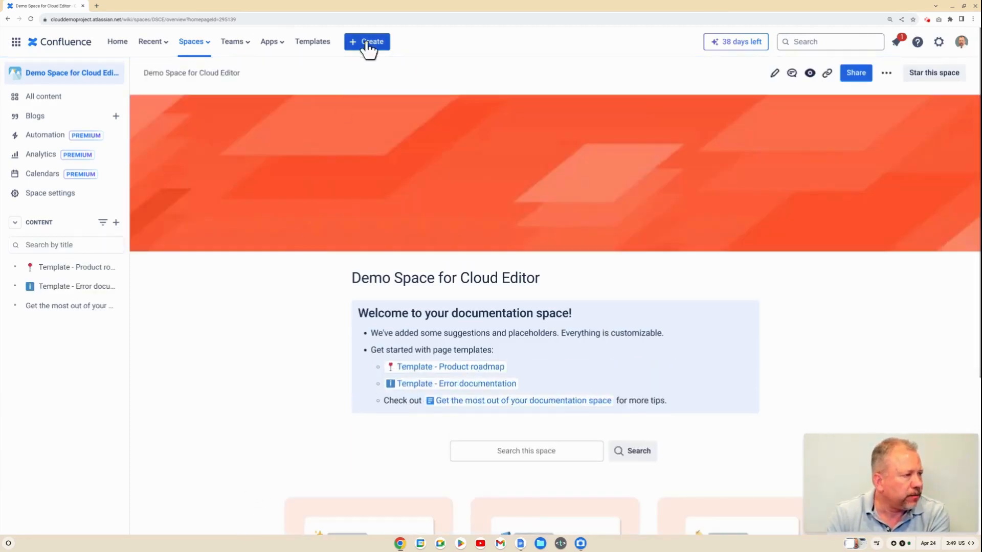
Create a new page in the Demo Space for Cloud Editor space
click(372, 44)
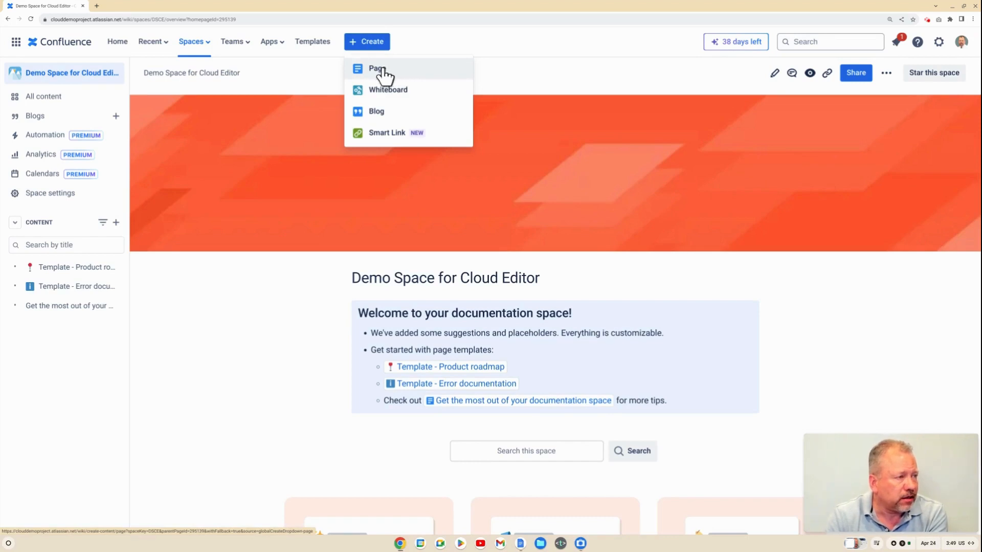
click(383, 70)
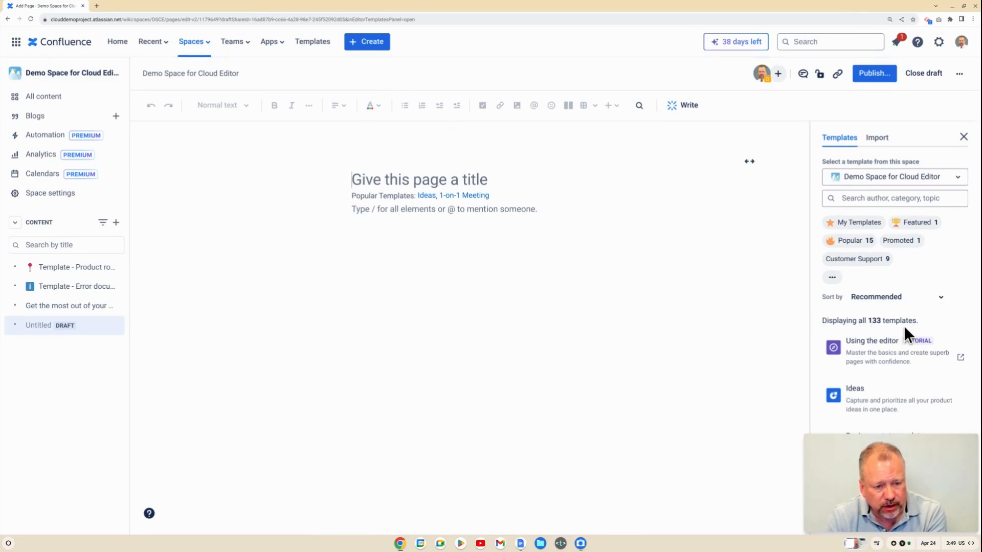
Look through the available page templates, their previews and the additional template categories, and close the template list
scroll(902, 329, down, 3)
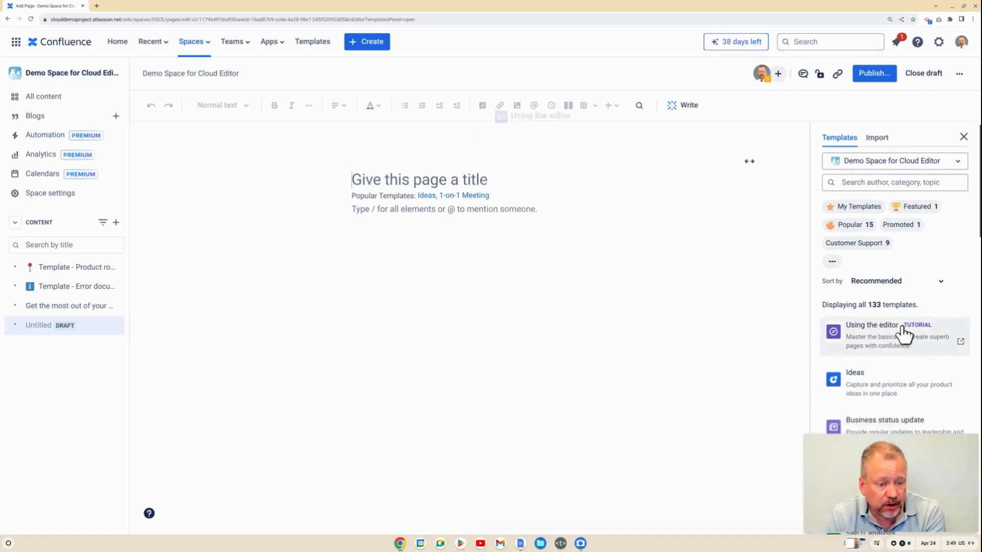
scroll(898, 332, down, 4)
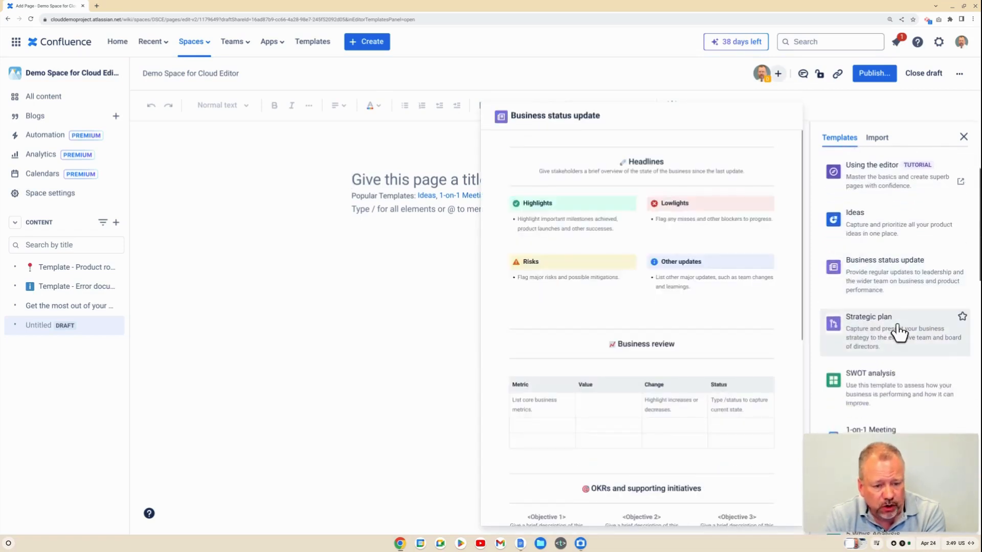
scroll(898, 332, down, 3)
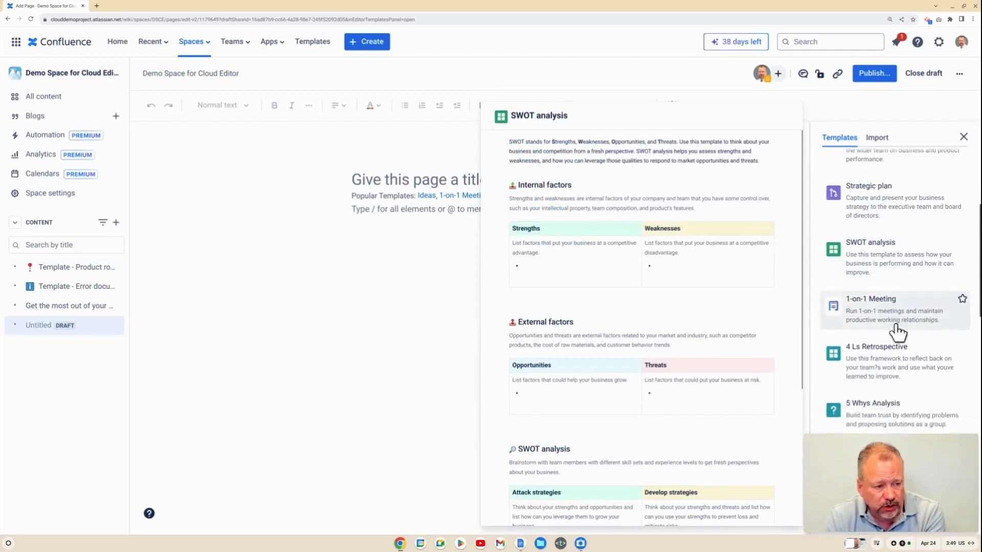
scroll(898, 333, down, 2)
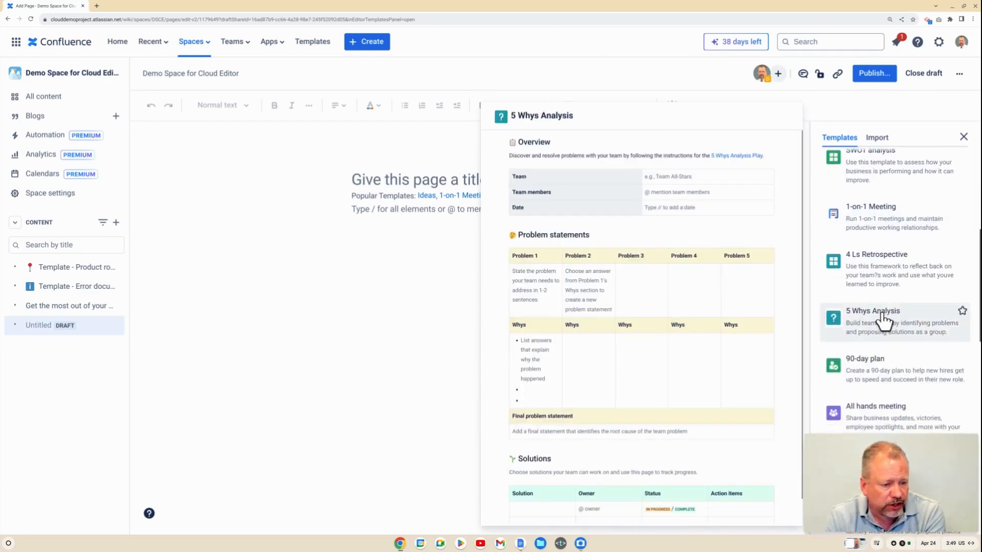
scroll(881, 327, down, 1)
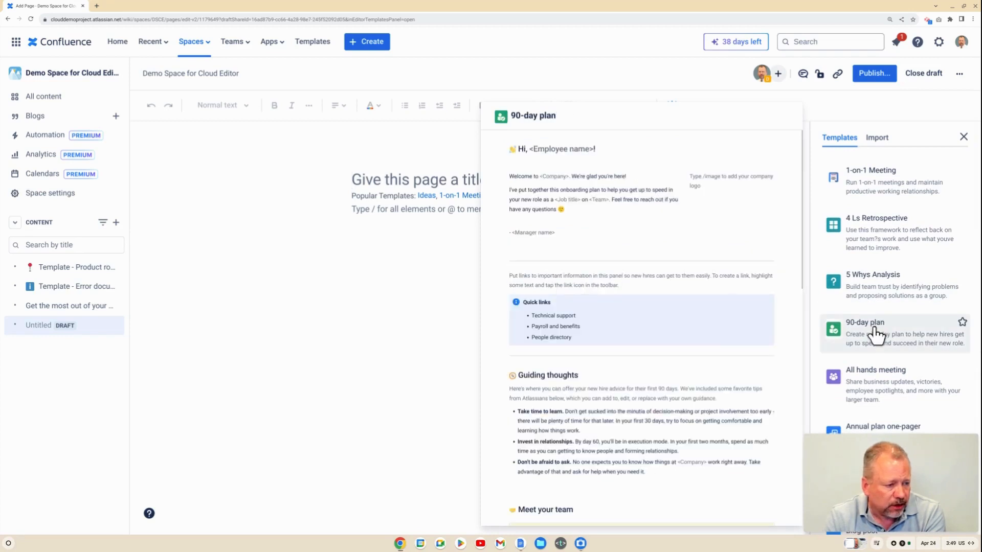
scroll(876, 334, down, 2)
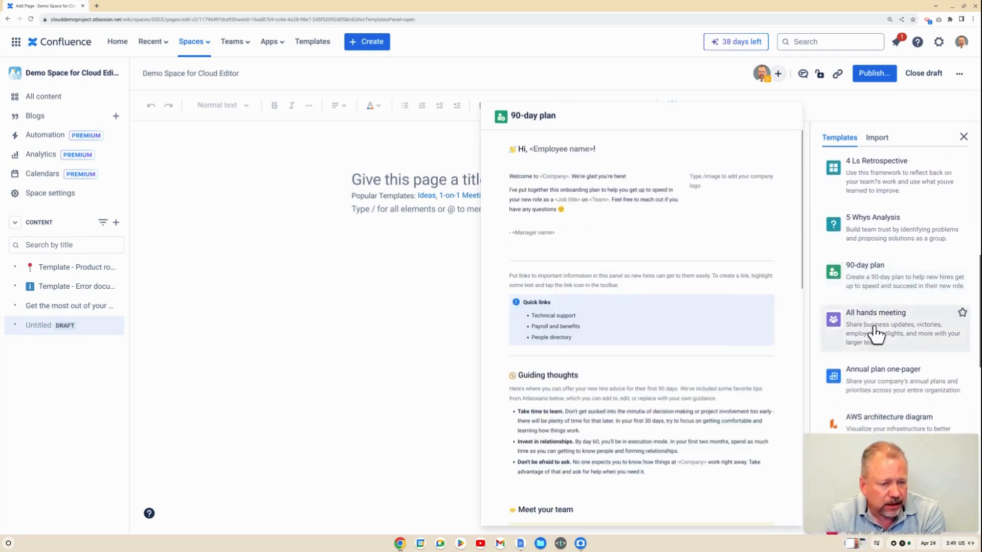
scroll(876, 335, up, 10)
scroll(875, 333, up, 5)
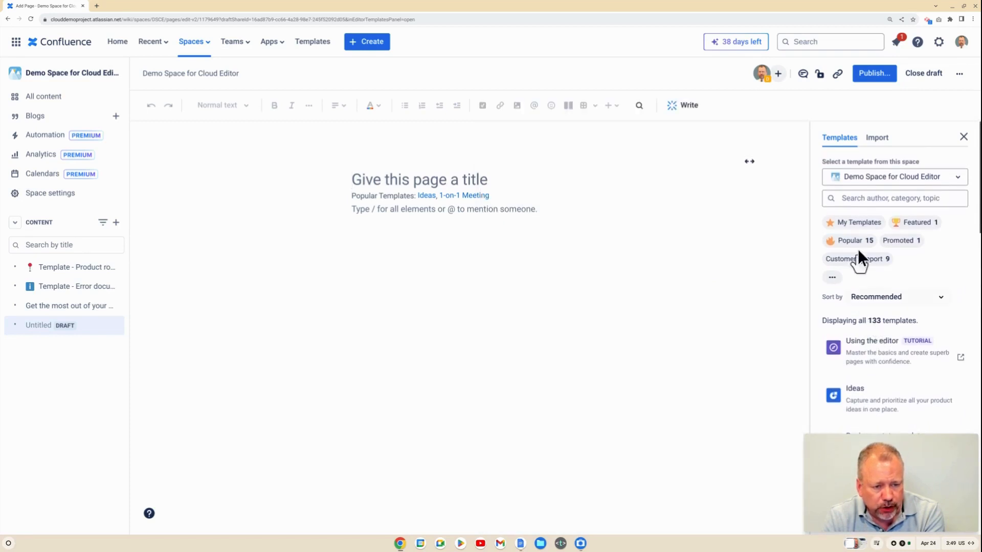
click(832, 277)
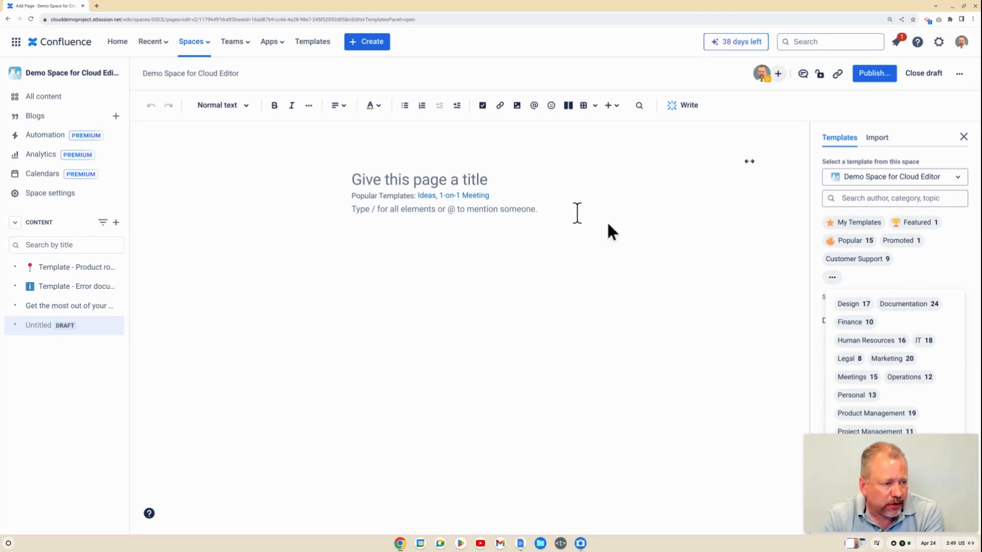
mouse_move(545, 186)
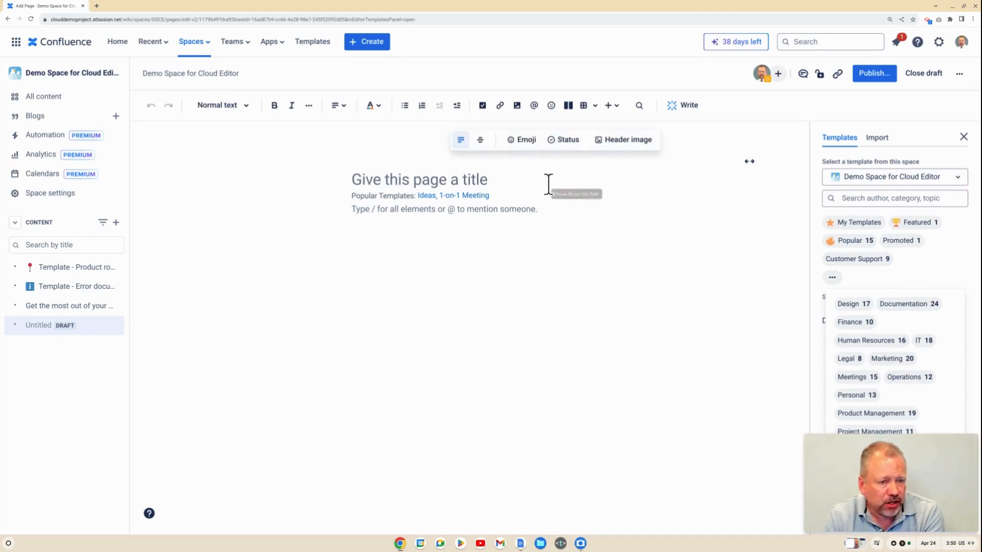
click(963, 137)
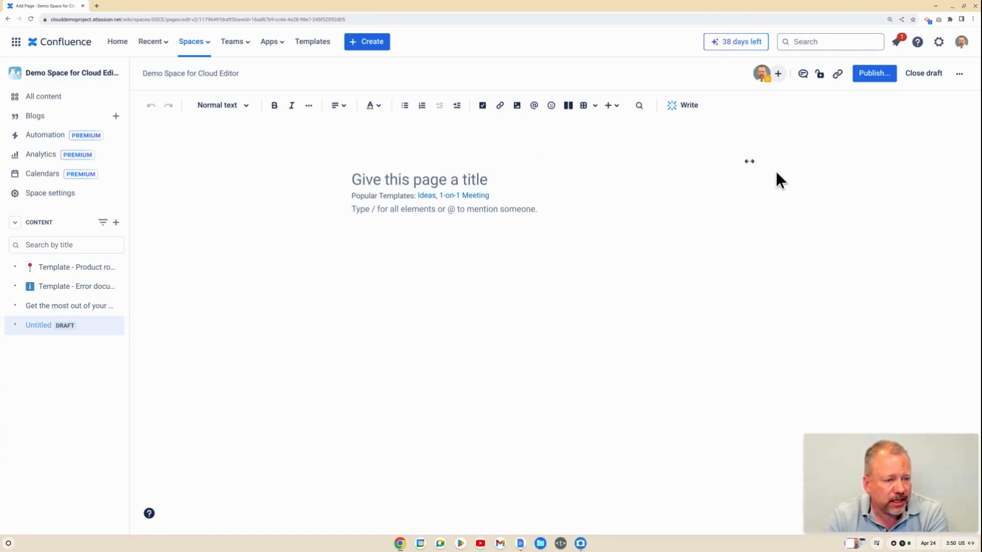
Switch the page to full width and return it to fixed width
click(749, 163)
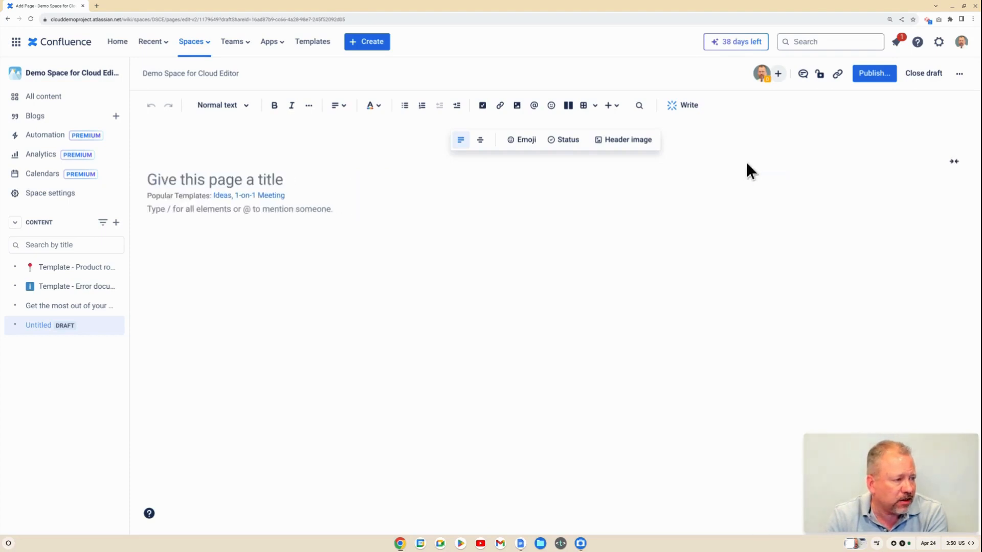
click(954, 166)
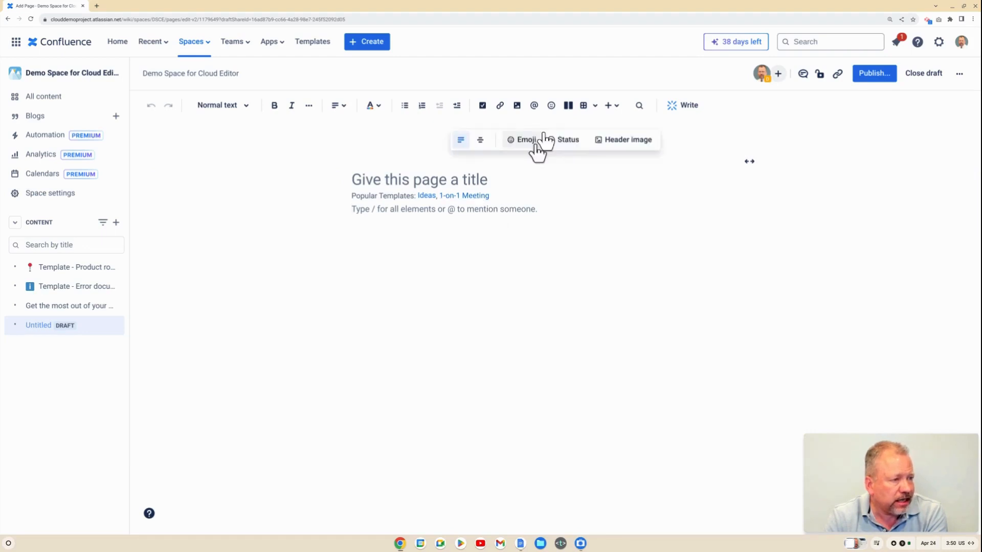
Insert a column layout below the page title, set it to the left sidebar arrangement and make it wide
click(568, 106)
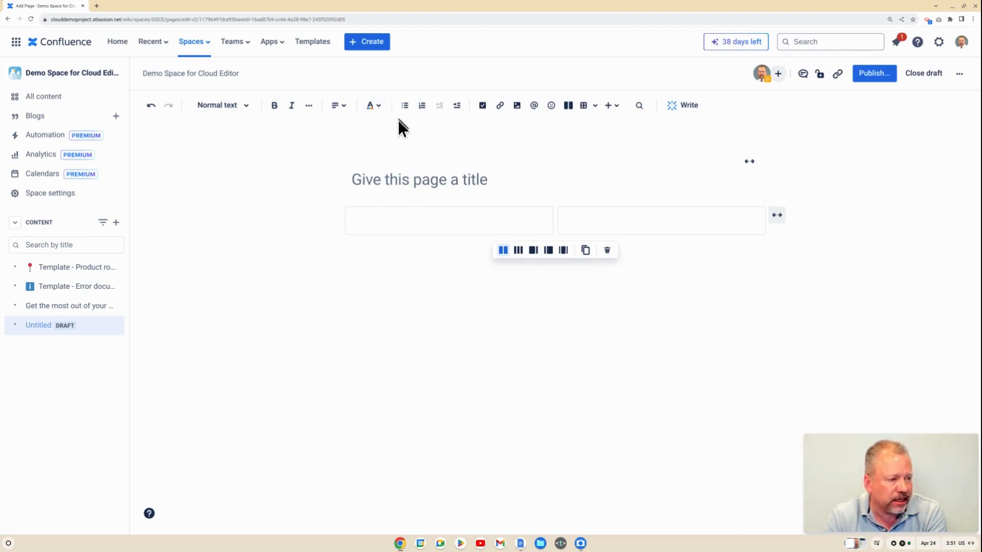
click(518, 251)
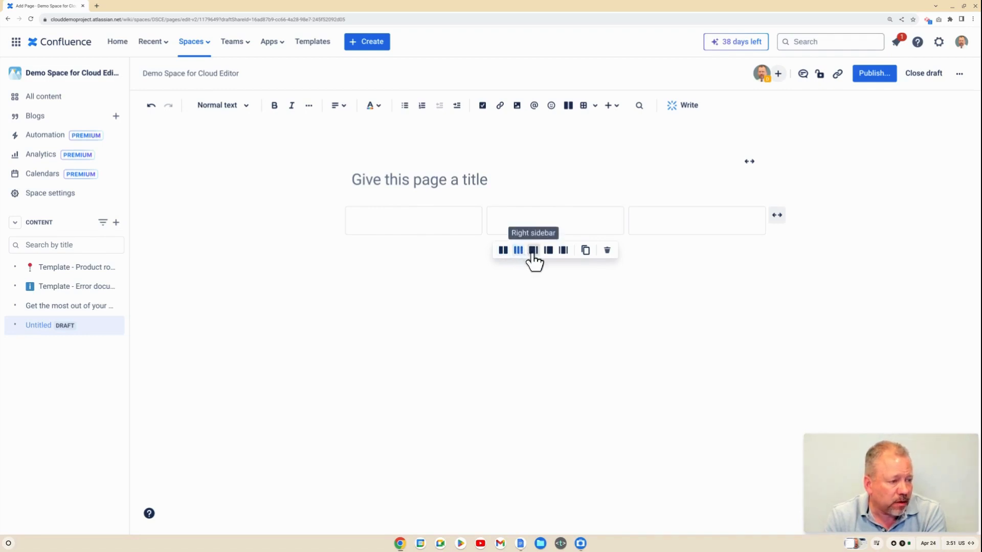
click(534, 251)
click(547, 250)
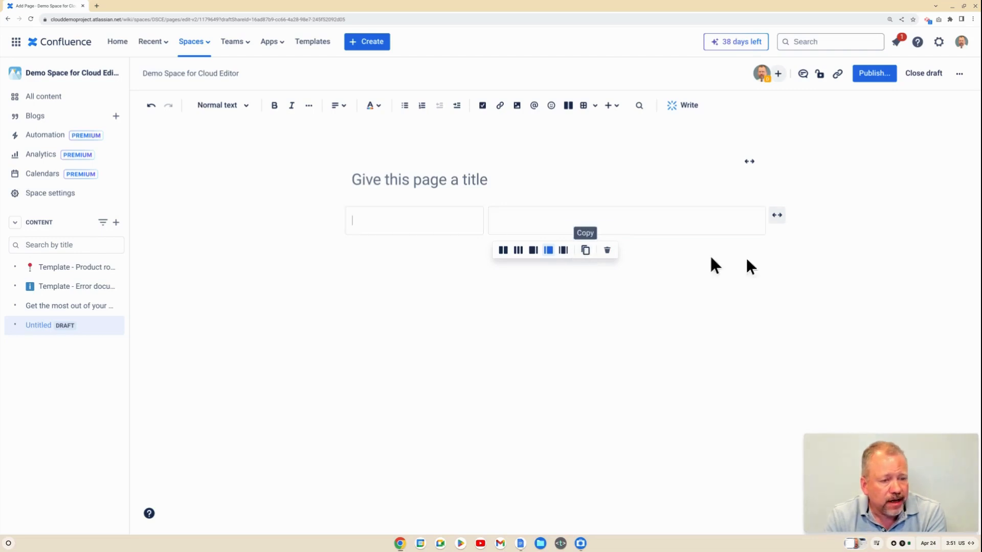
click(778, 221)
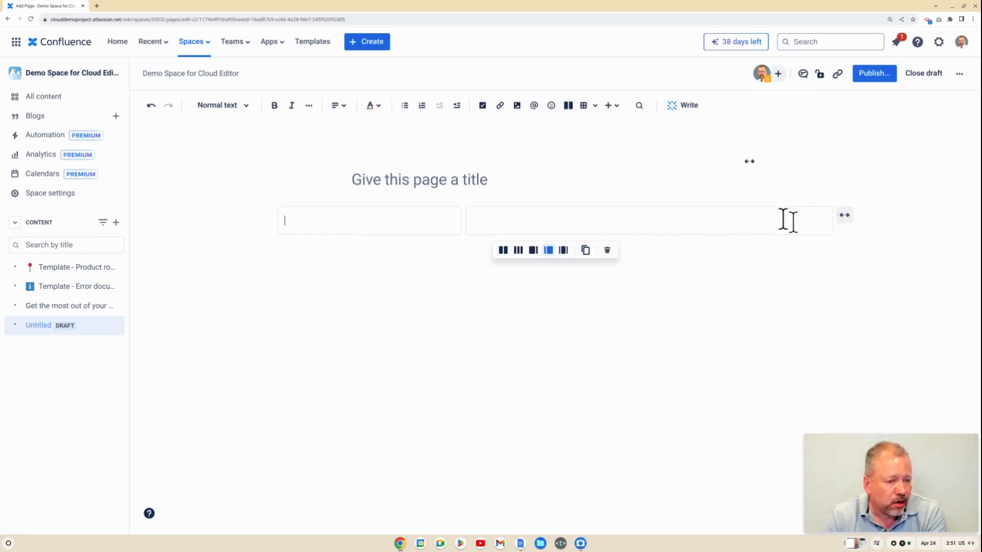
Expand the left sidebar layout to full width and set it back to centre width
click(845, 219)
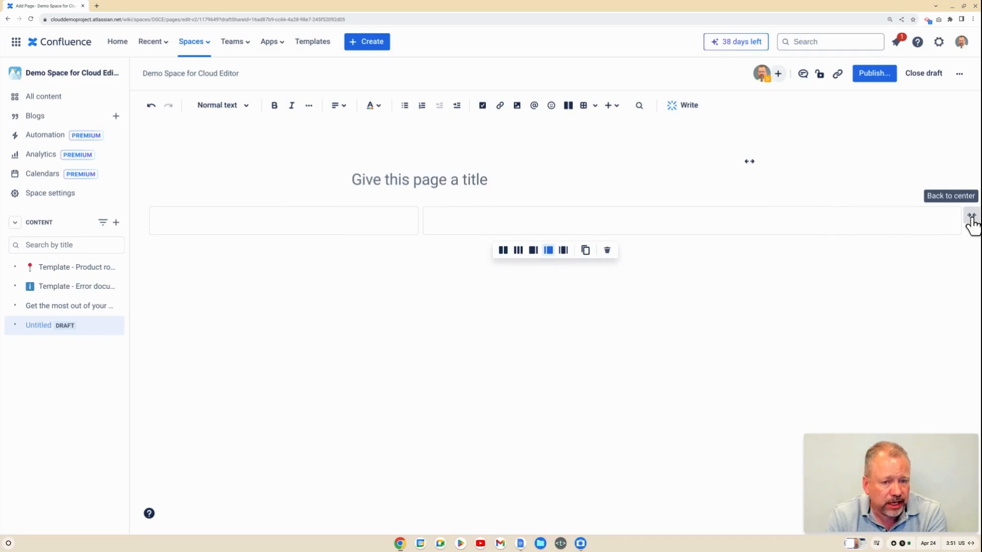
click(971, 220)
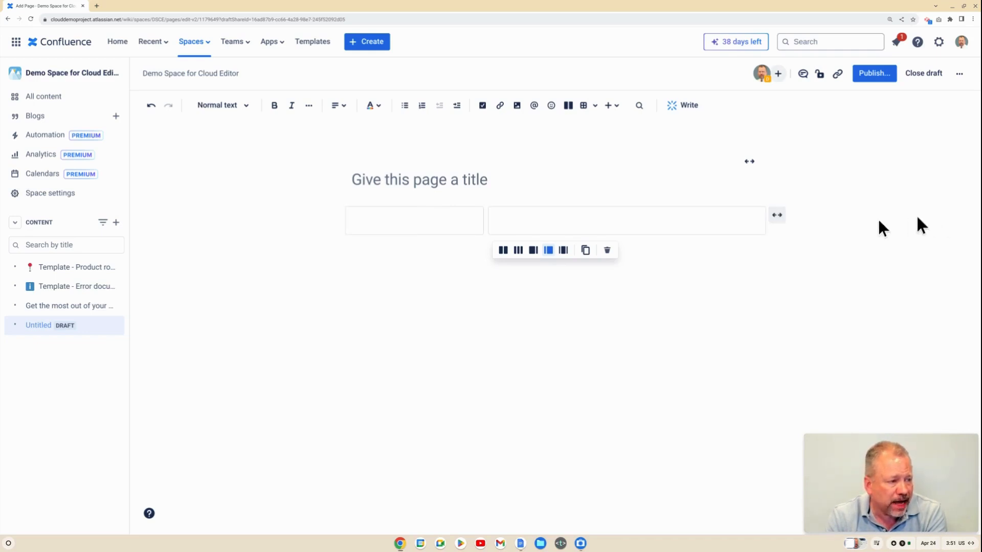
Insert a table with four columns and four rows below the column layout
click(632, 256)
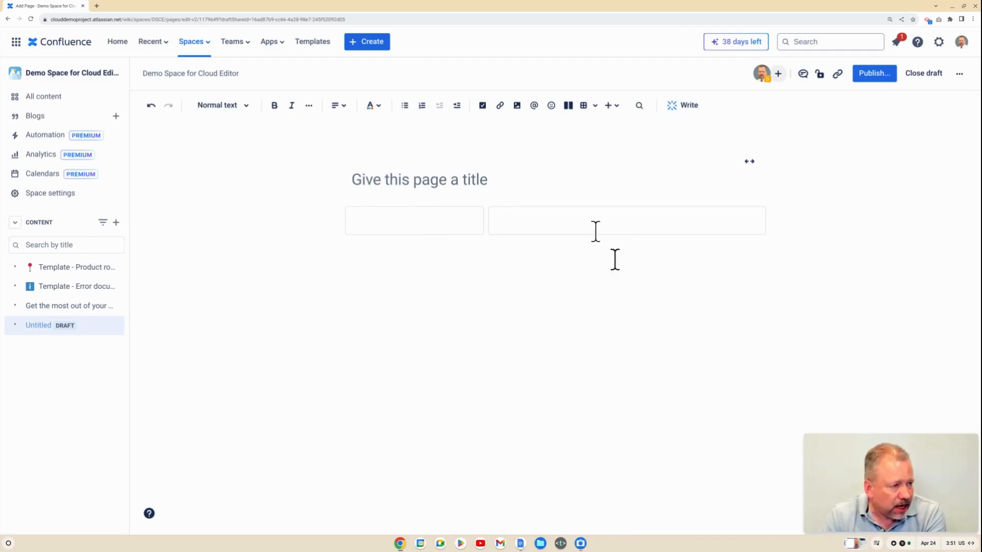
click(595, 106)
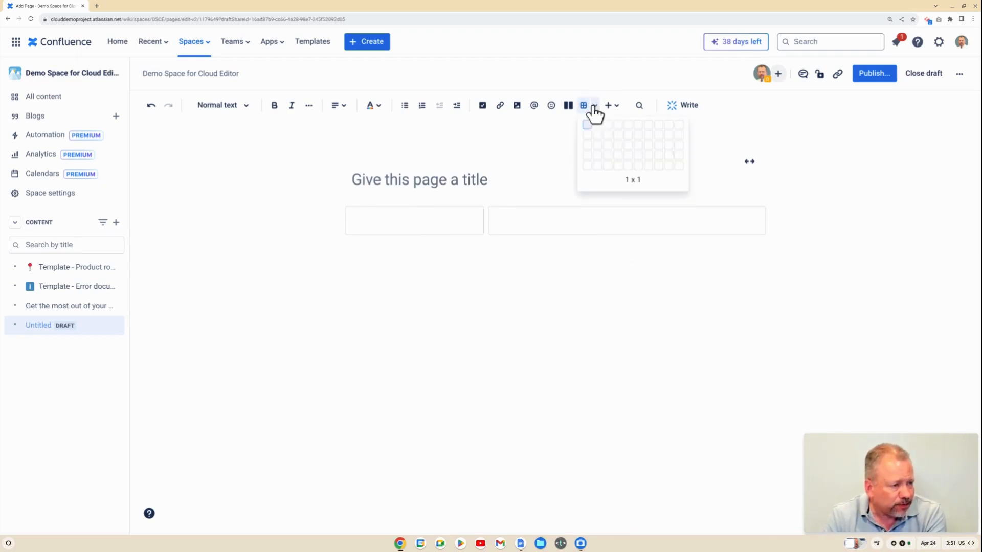
click(617, 164)
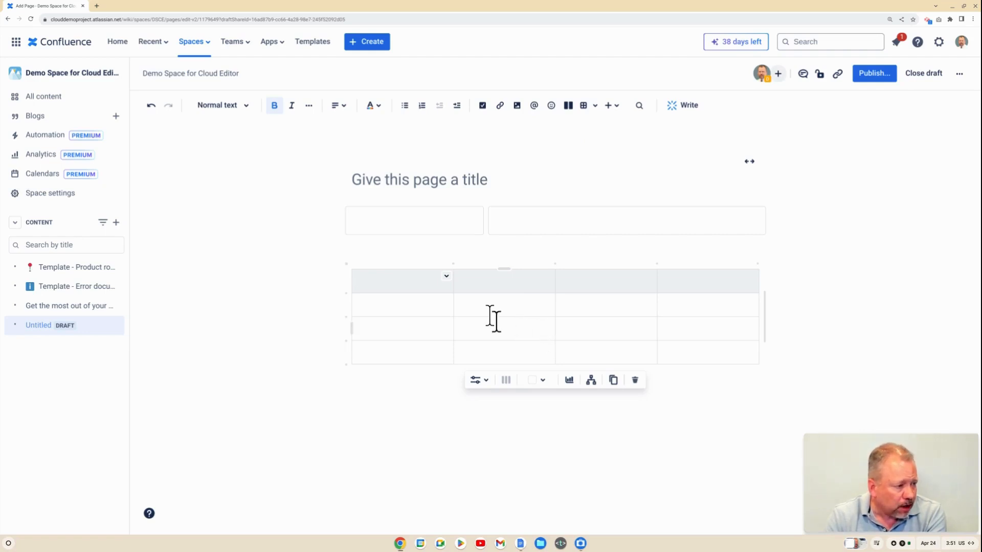
Add a column after the table's first column and four rows below the header row
click(453, 263)
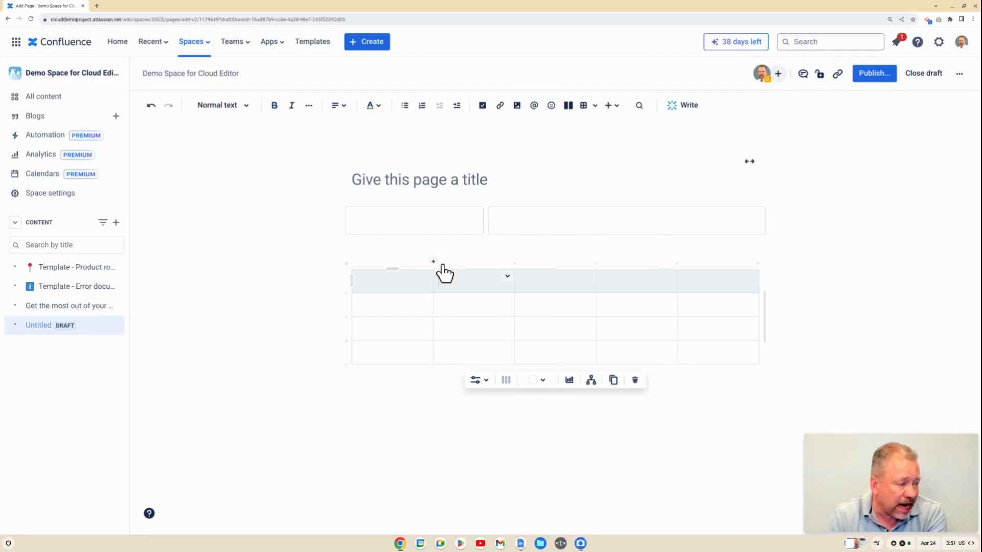
click(344, 292)
click(344, 292)
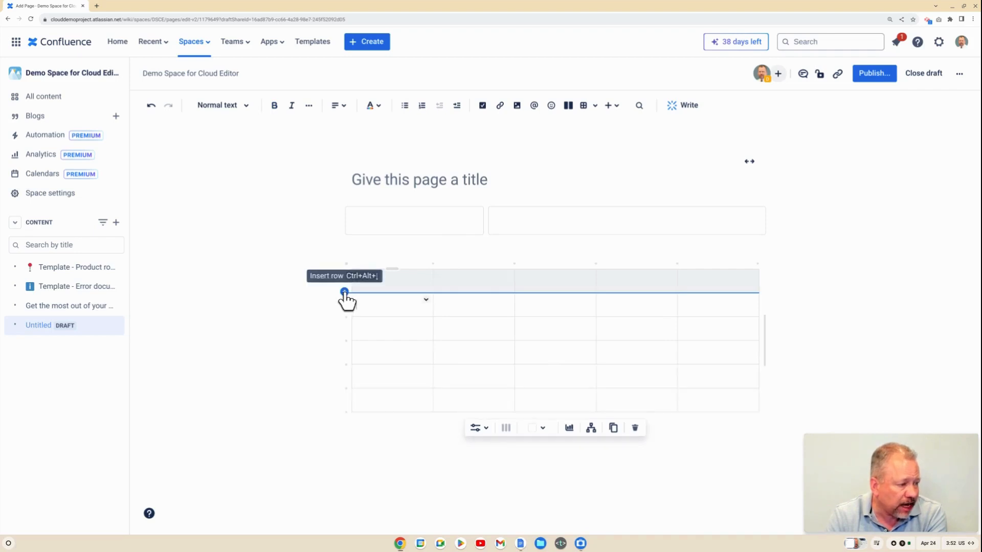
click(345, 292)
click(344, 292)
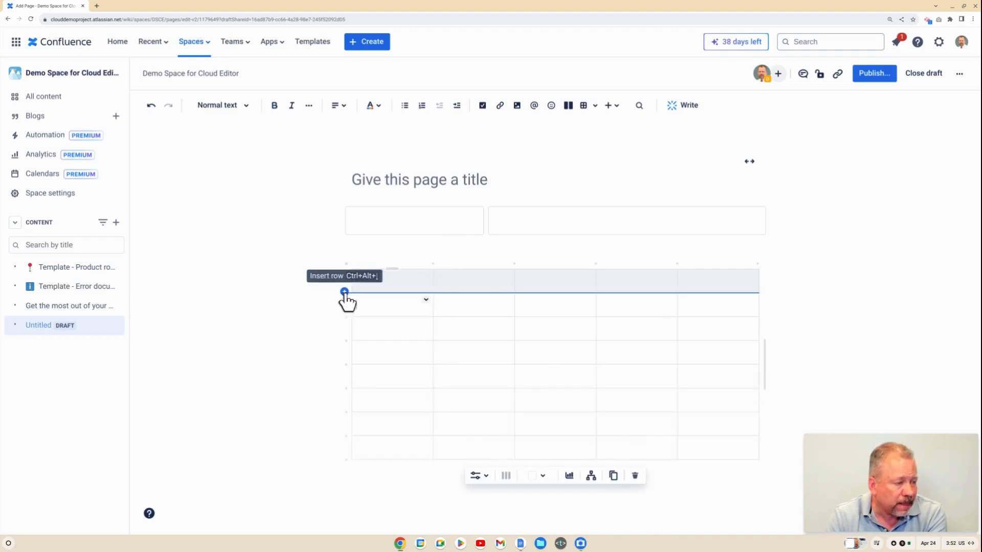
Delete the table's second column and widen the table to nearly the full width of the page area
click(473, 272)
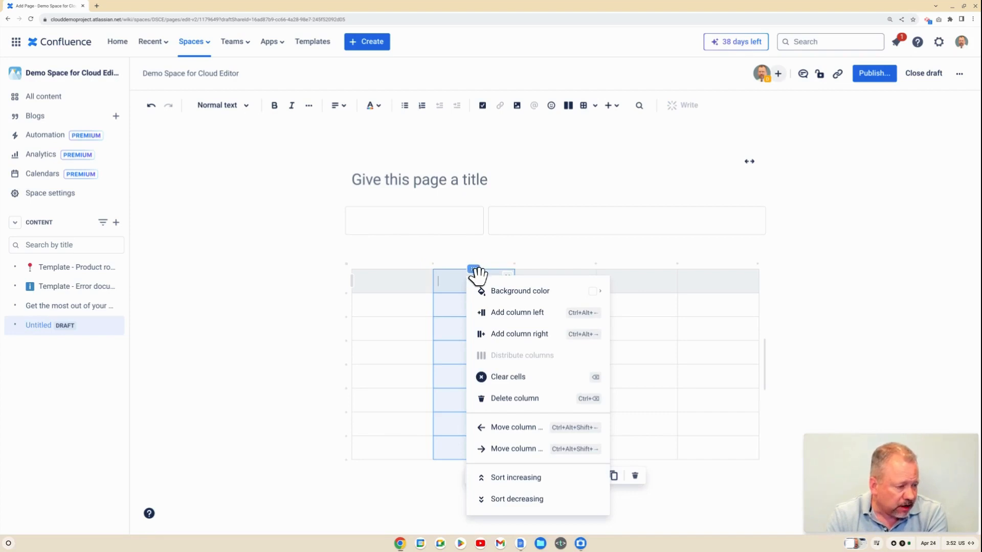
click(509, 402)
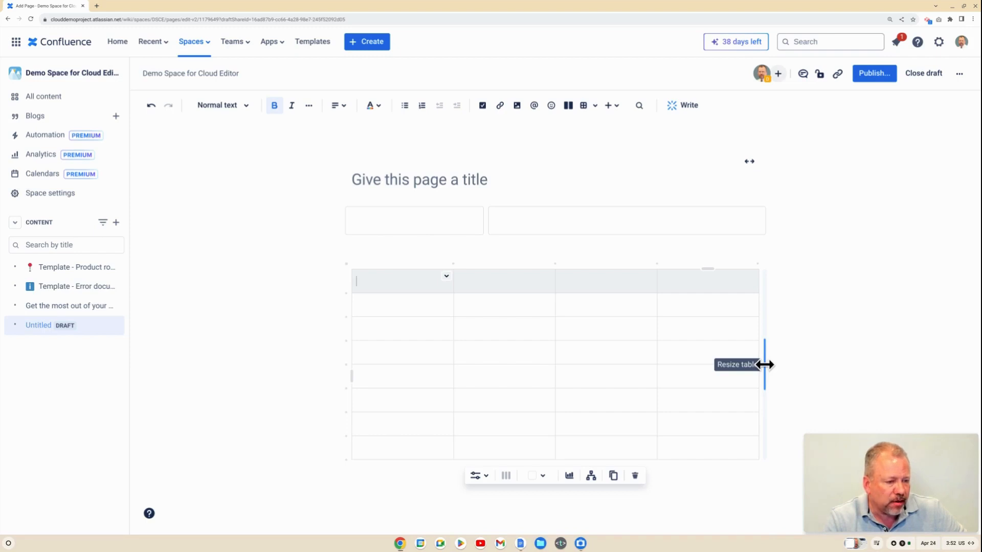
drag(764, 362, 960, 371)
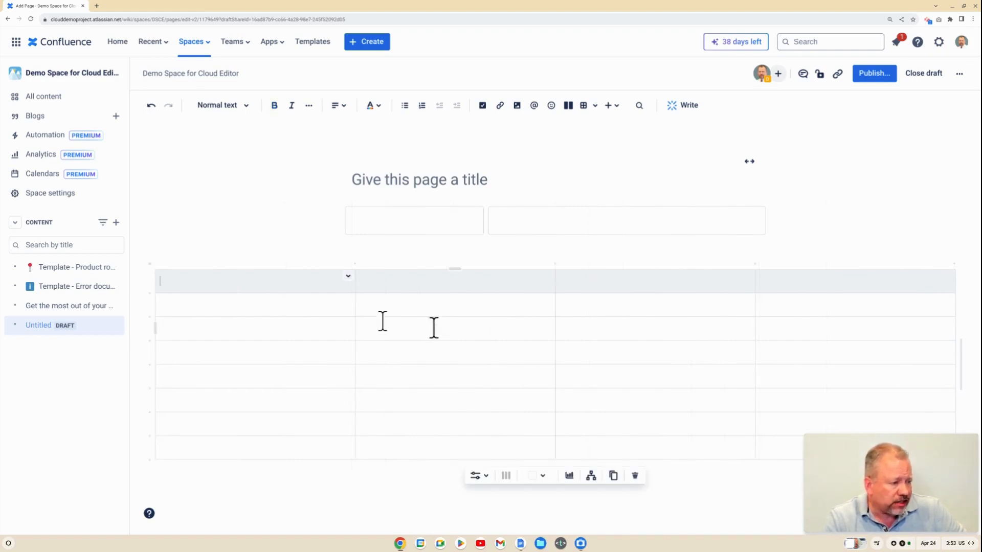
Resize the columns so the first two are narrow and the last two wide, and extend the table to its maximum width
drag(354, 318, 280, 321)
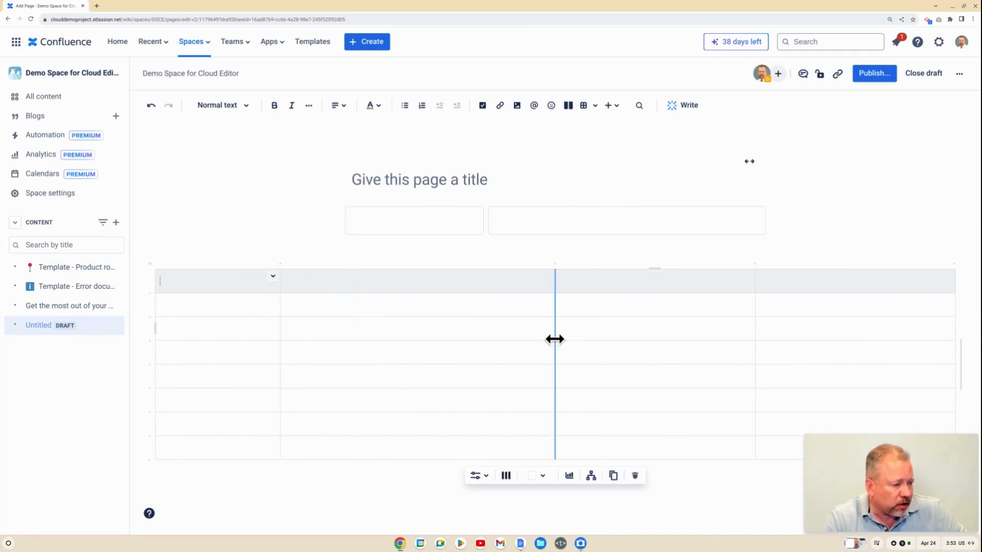
drag(555, 339, 418, 338)
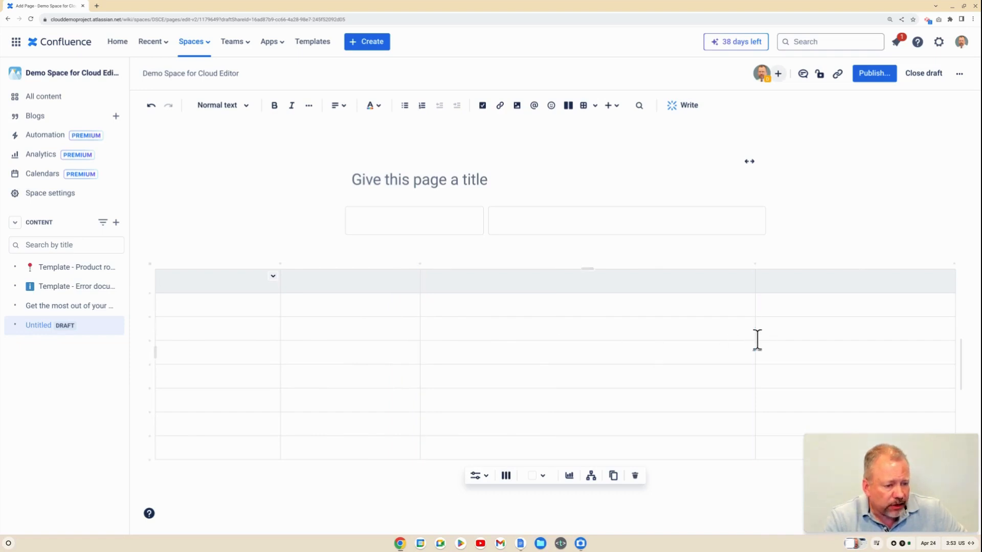
drag(755, 341, 672, 348)
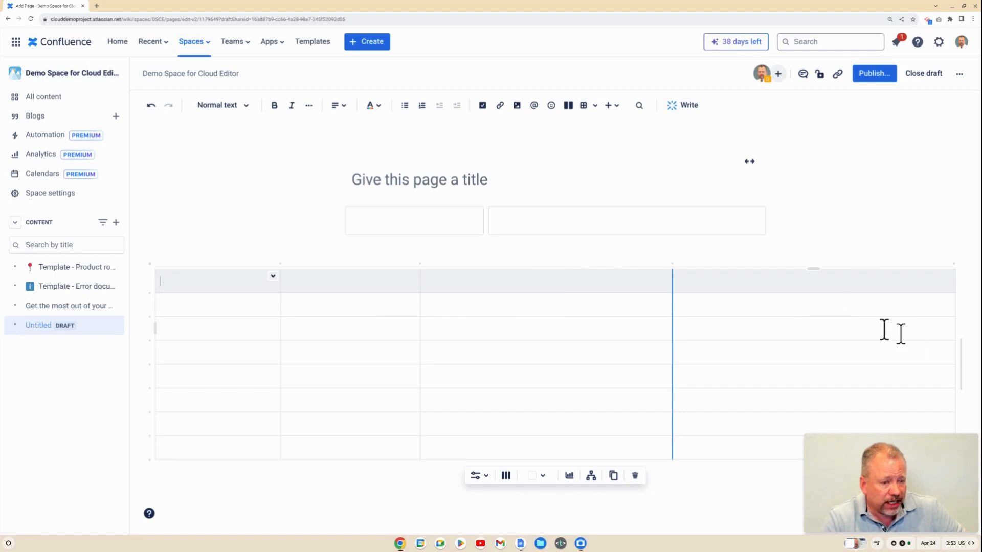
drag(961, 361, 977, 368)
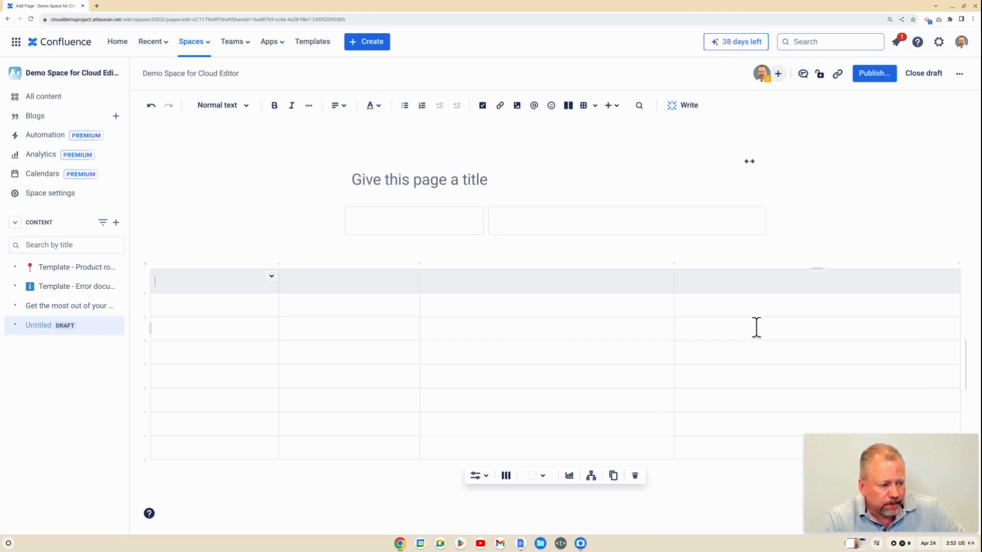
Look through the options for the first header cell and distribute the table's columns evenly
click(271, 279)
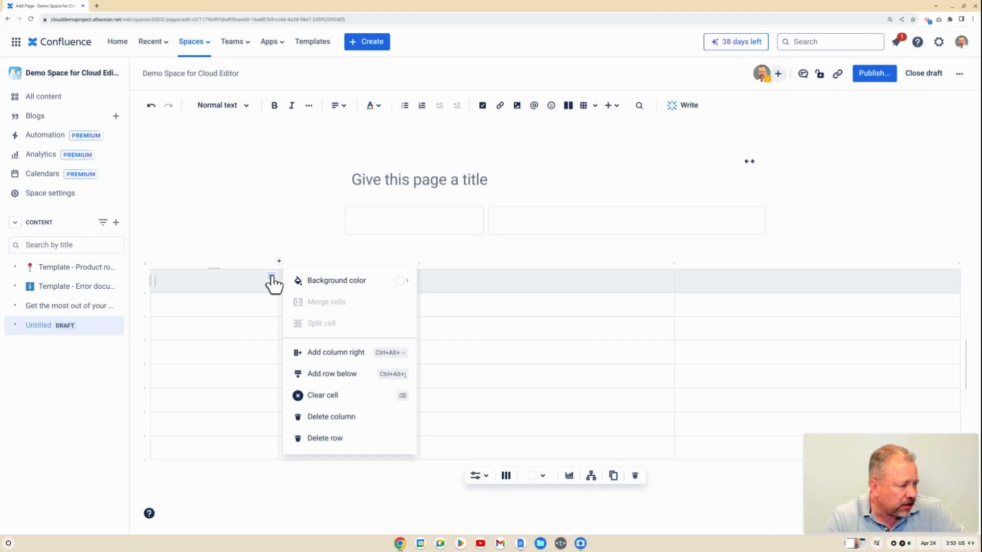
mouse_move(330, 290)
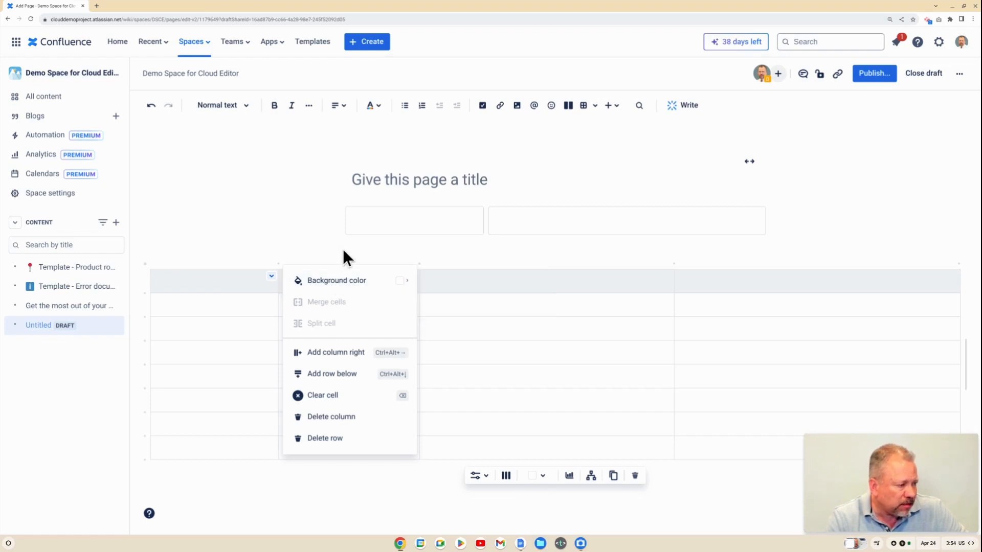
click(343, 250)
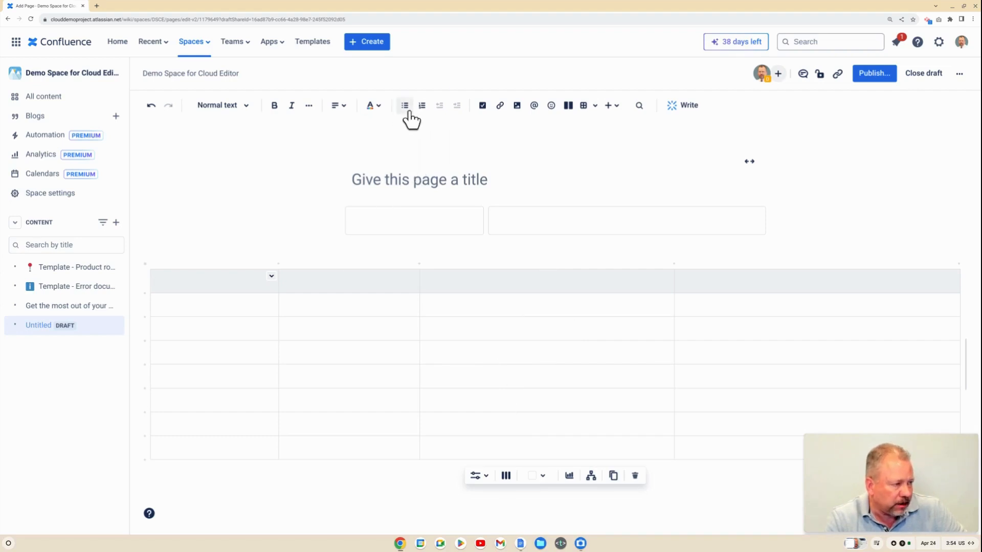
click(506, 476)
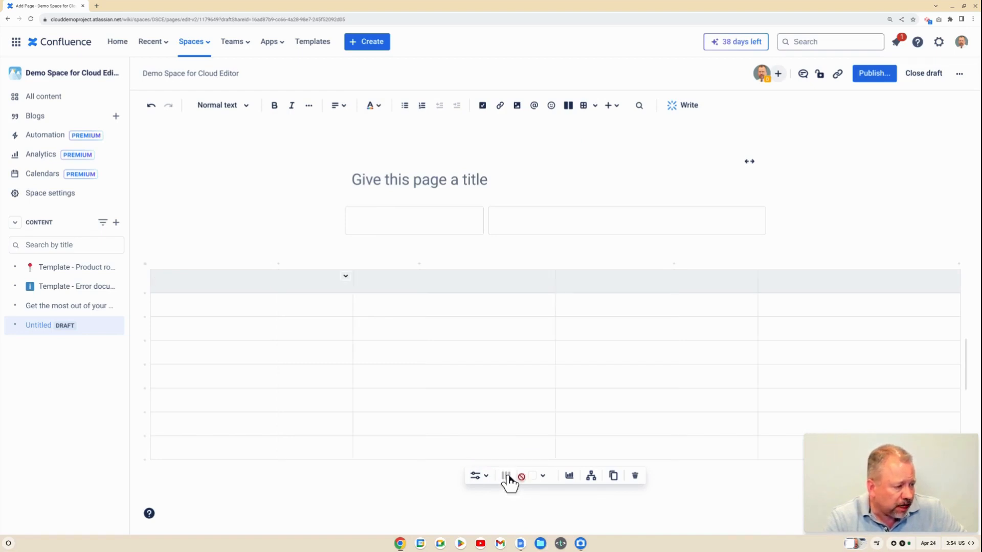